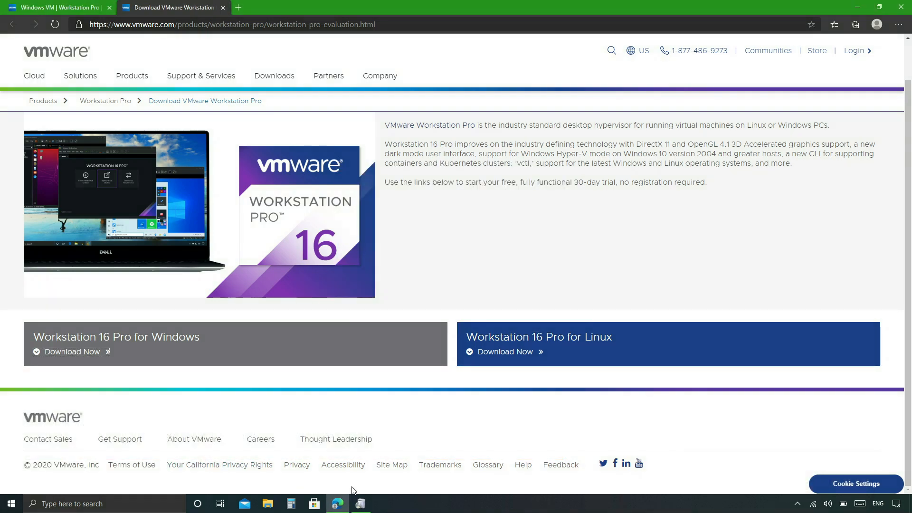
# Step: Start the VMware Workstation Pro setup wizard, accept the license agreement and keep the default custom setup options
pyautogui.moveTo(362, 503)
pyautogui.moveTo(351, 467)
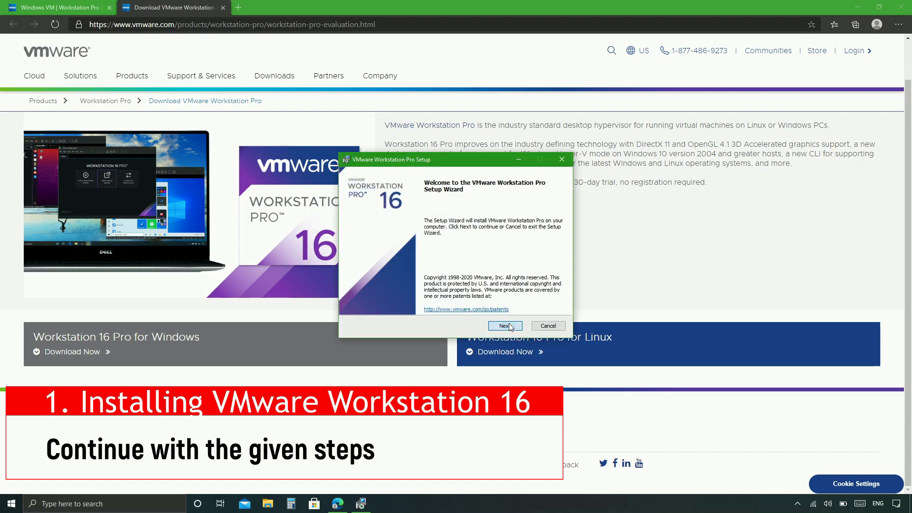
pyautogui.click(505, 325)
pyautogui.click(354, 304)
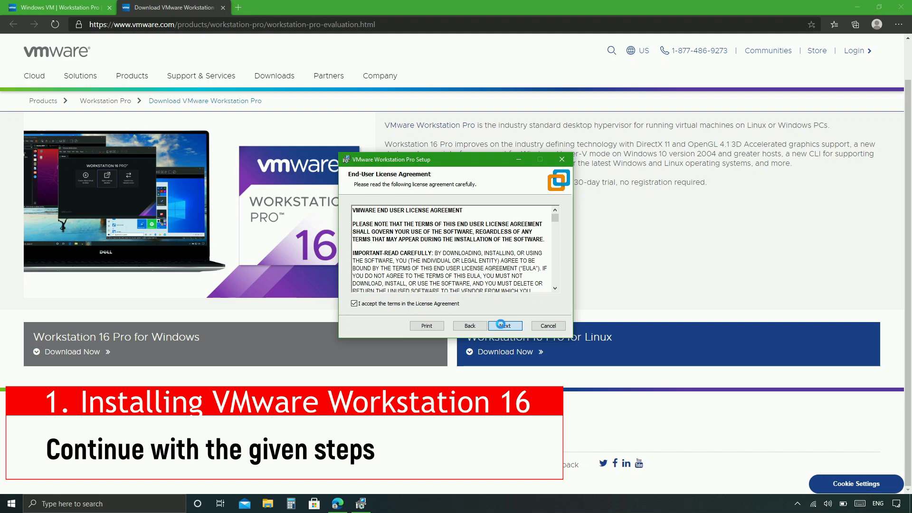
pyautogui.click(500, 325)
pyautogui.click(503, 327)
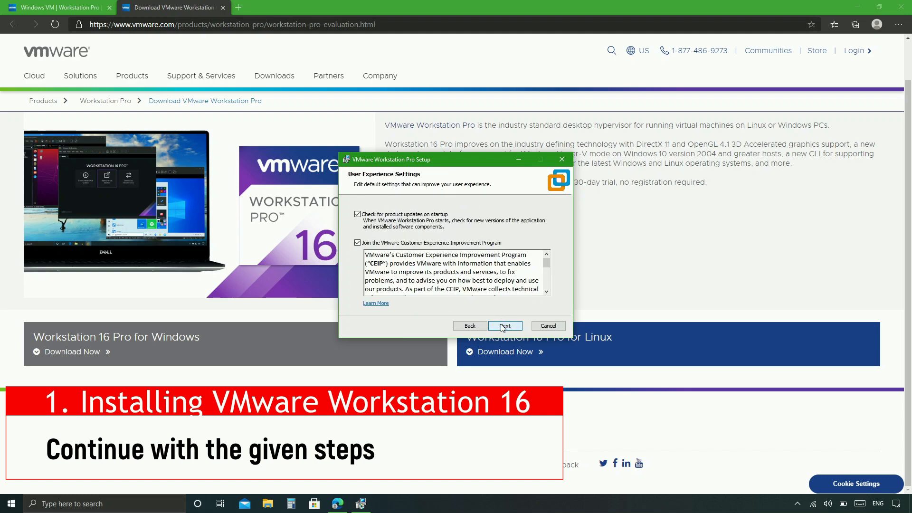
# Step: Keep the default user experience and shortcut settings, install VMware Workstation Pro and finish the setup wizard
pyautogui.click(503, 327)
pyautogui.click(502, 326)
pyautogui.click(501, 325)
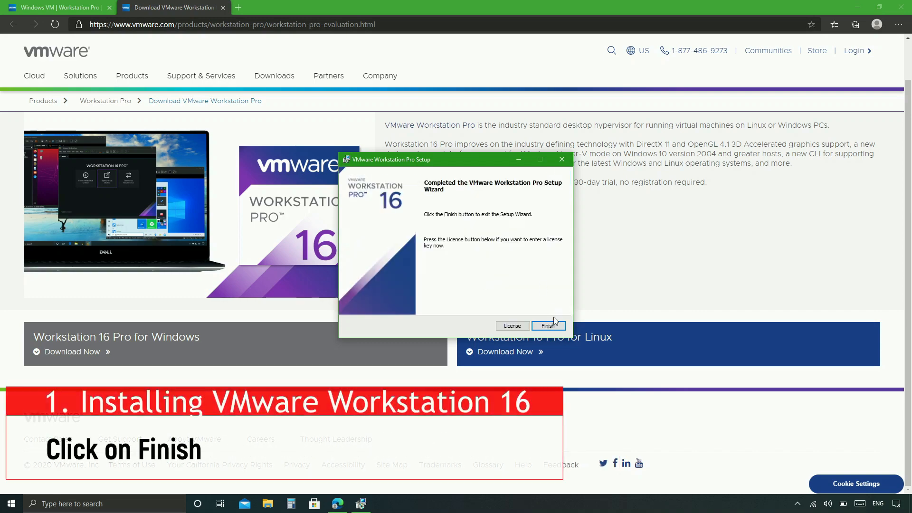
pyautogui.click(555, 325)
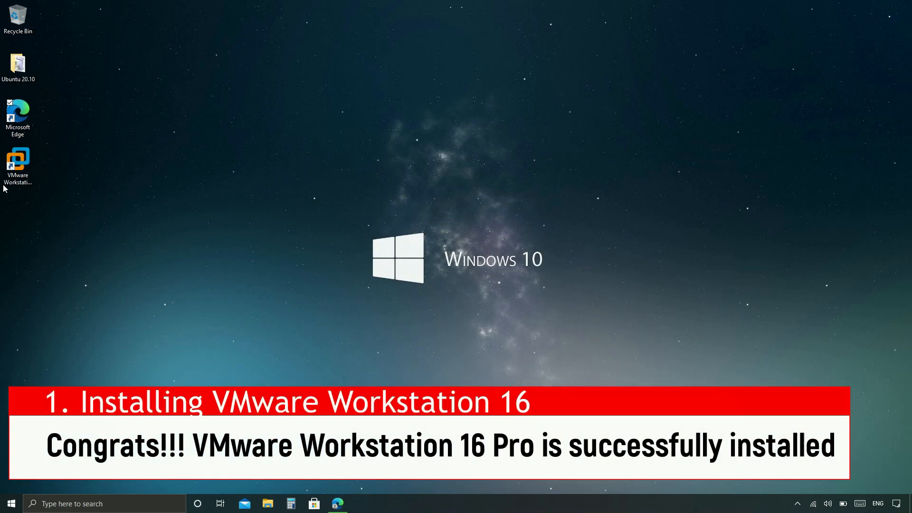
# Step: Launch VMware Workstation Pro from its desktop shortcut
pyautogui.click(14, 164)
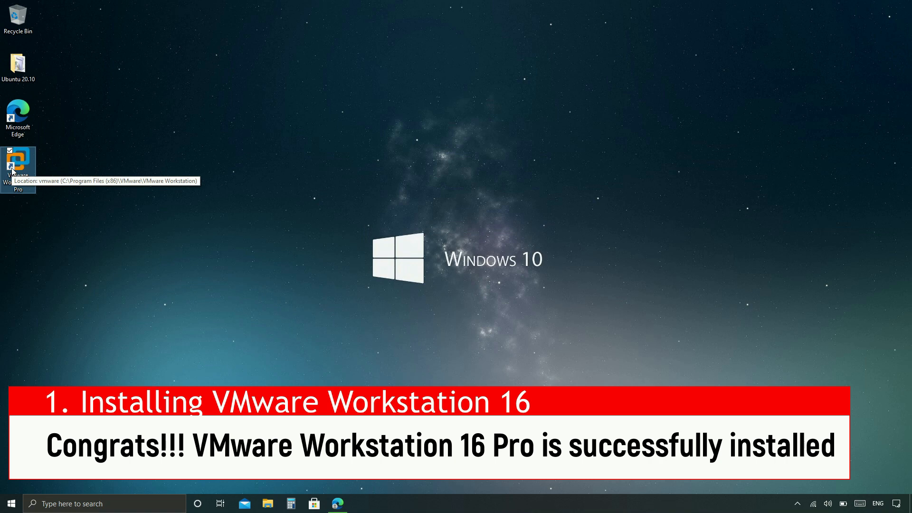
pyautogui.press('Return')
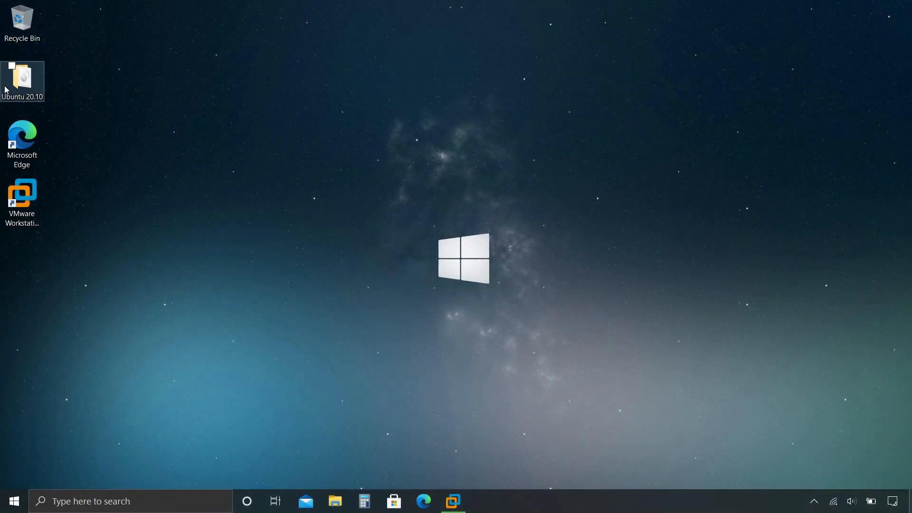
# Step: Check the Ubuntu 20.10 desktop folder for the installer ISO image and close the folder
pyautogui.click(7, 88)
pyautogui.doubleClick(7, 88)
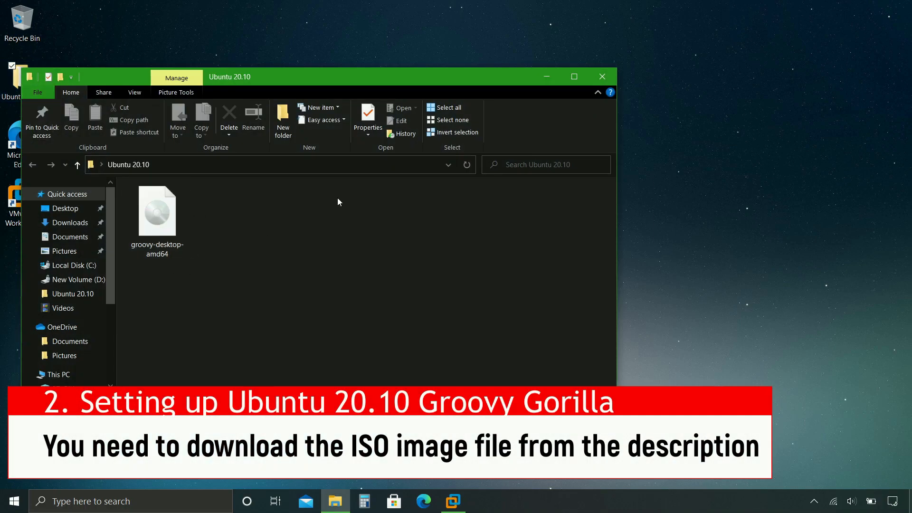
pyautogui.click(598, 82)
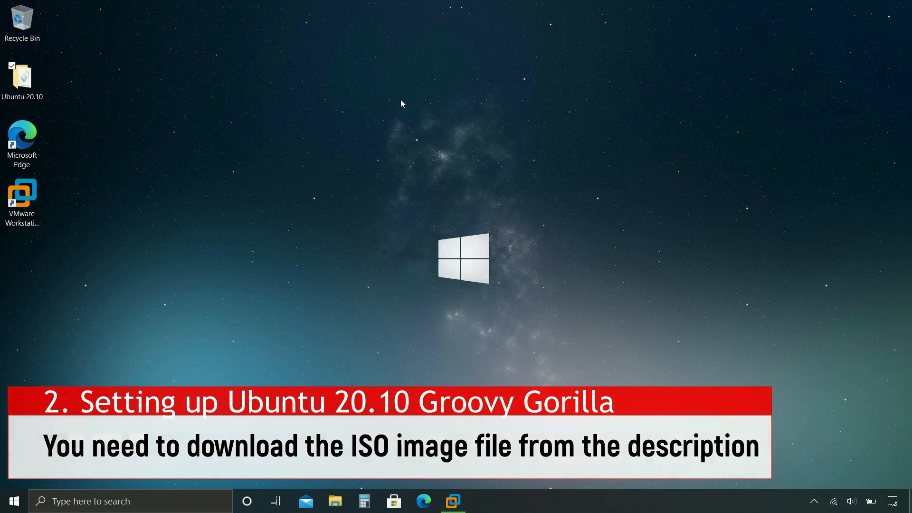
# Step: In VMware Workstation, begin a new virtual machine with the Typical configuration and the option to install the operating system later
pyautogui.click(463, 497)
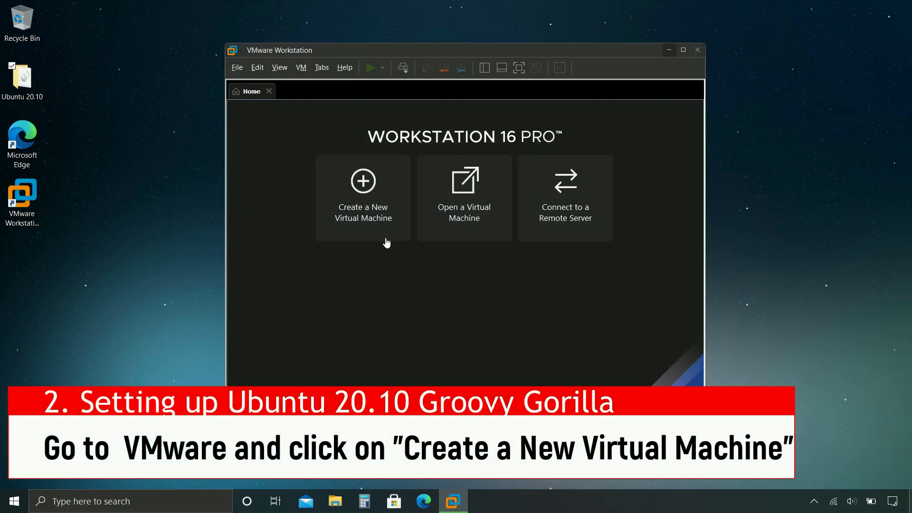
pyautogui.click(385, 202)
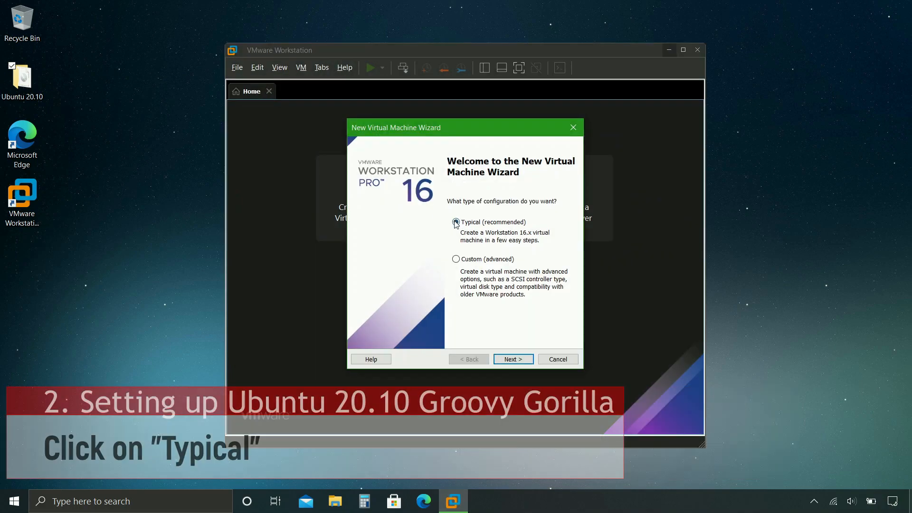
pyautogui.click(513, 359)
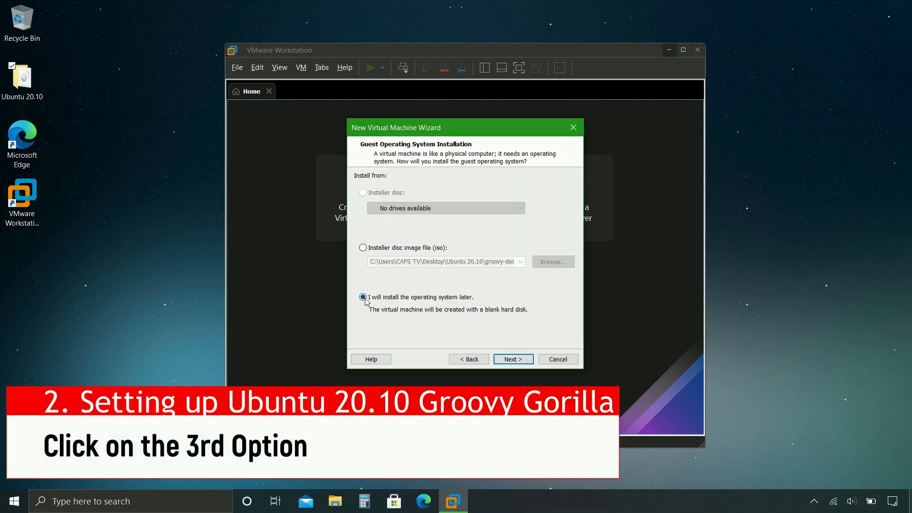
pyautogui.click(515, 360)
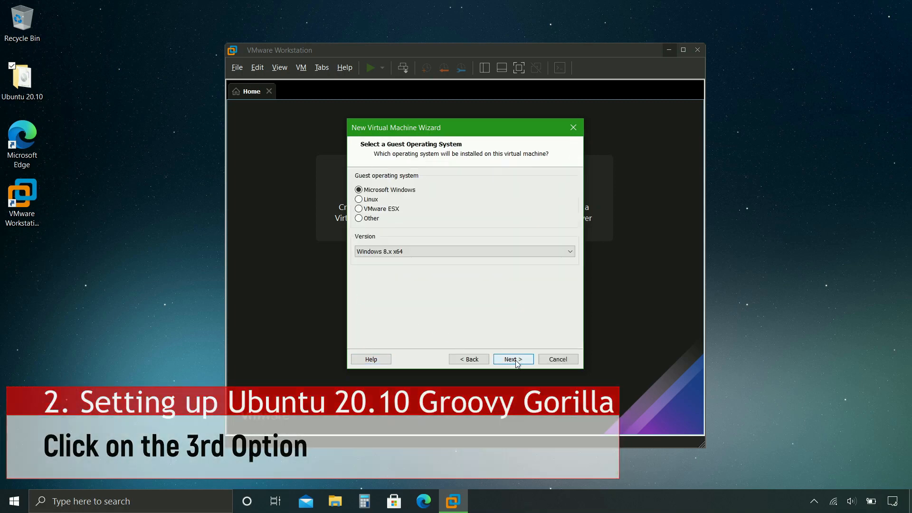
# Step: Set the guest operating system to Linux with version Ubuntu 64-bit
pyautogui.click(363, 202)
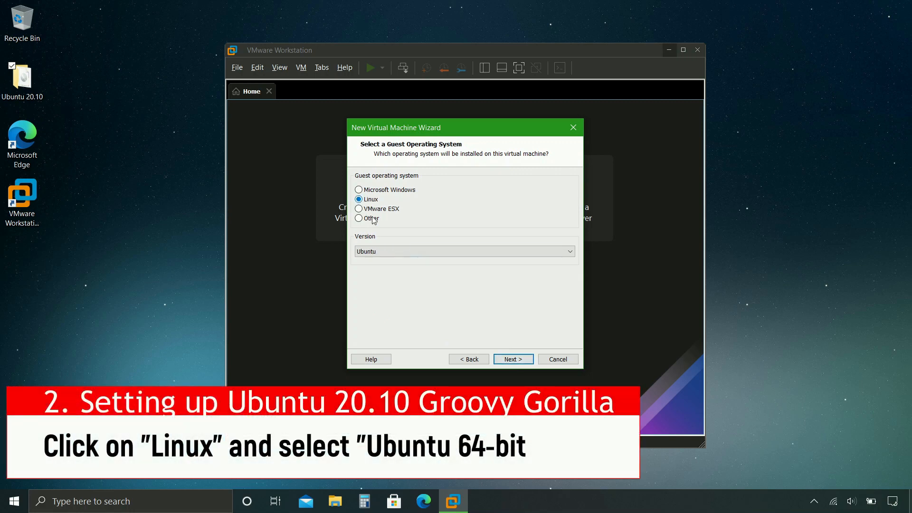
pyautogui.click(399, 257)
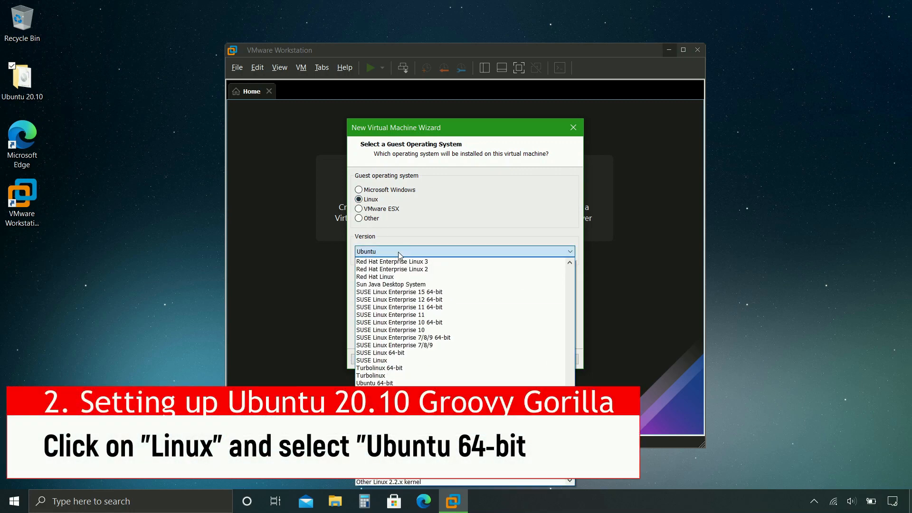
pyautogui.click(399, 382)
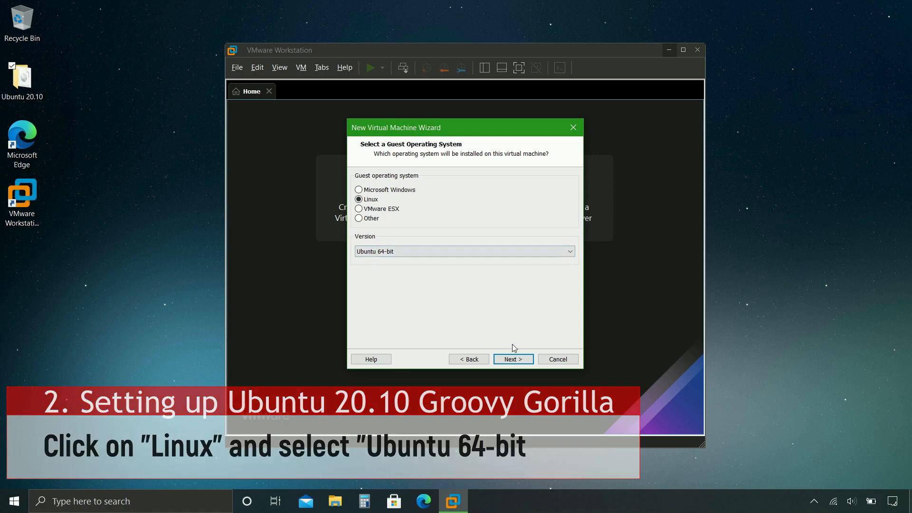
pyautogui.click(513, 359)
# Step: Name the virtual machine Ubuntu 20.10 and give it an 80 GB maximum disk size, split into multiple files
pyautogui.click(426, 194)
pyautogui.write('20.10')
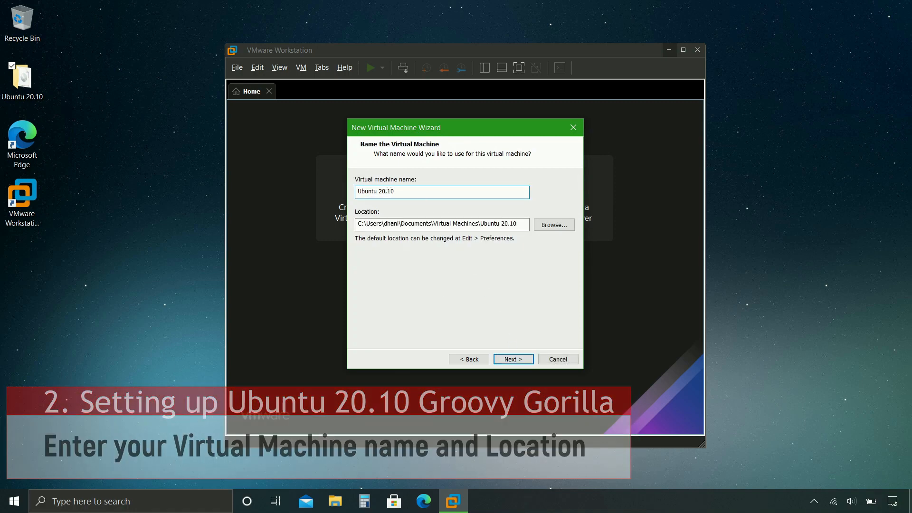
pyautogui.click(513, 360)
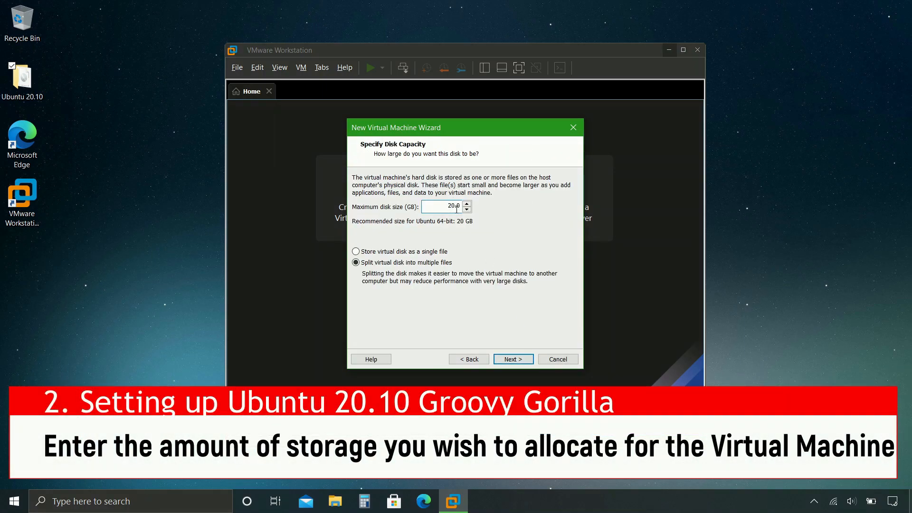
pyautogui.write('8')
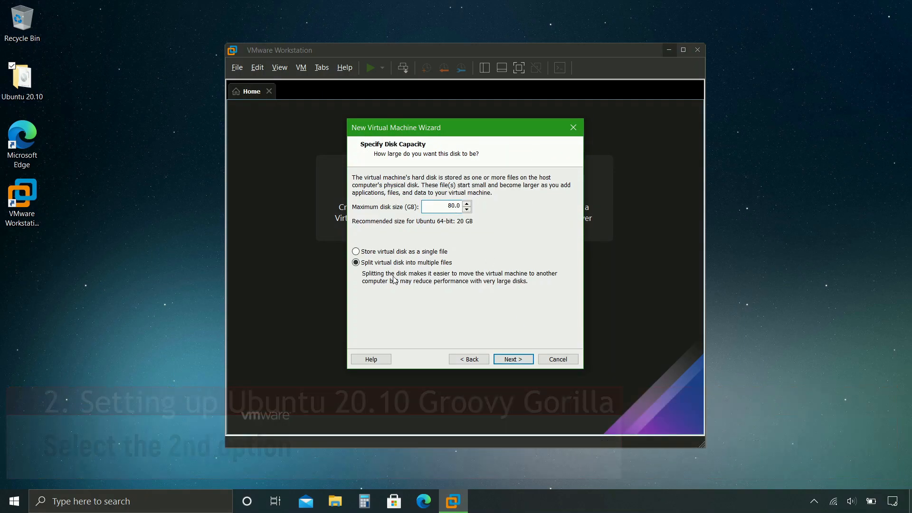
pyautogui.click(525, 359)
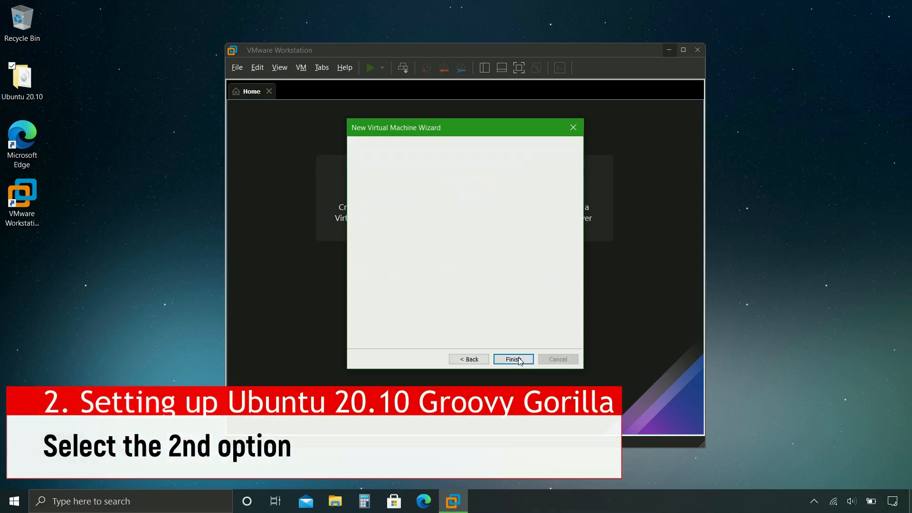
# Step: Customize the processors to 1 processor with 4 cores and enable Virtualize Intel VT-x/EPT or AMD-V/RVI
pyautogui.click(420, 293)
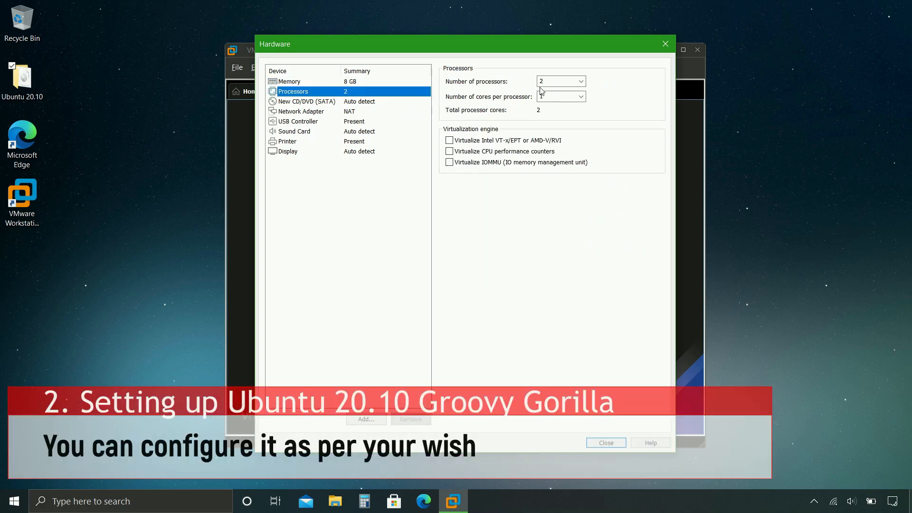
pyautogui.click(581, 81)
pyautogui.click(575, 91)
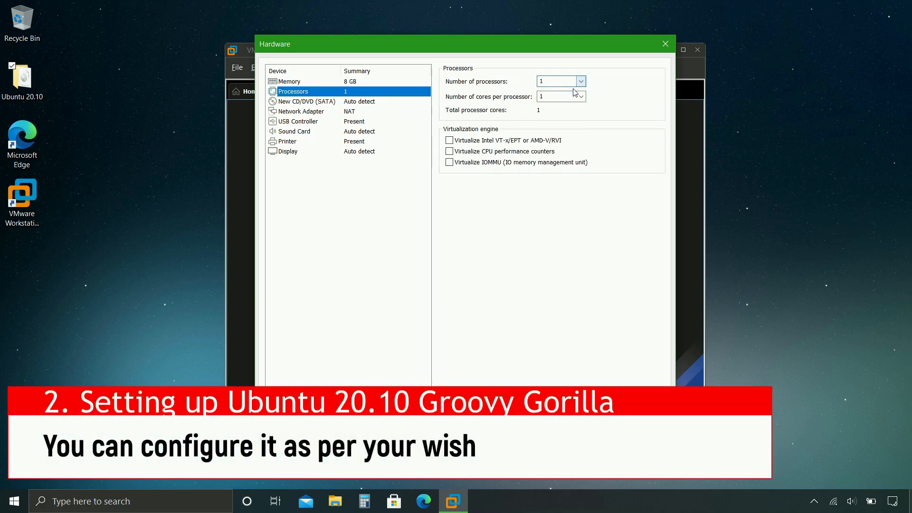
pyautogui.click(578, 97)
pyautogui.click(561, 126)
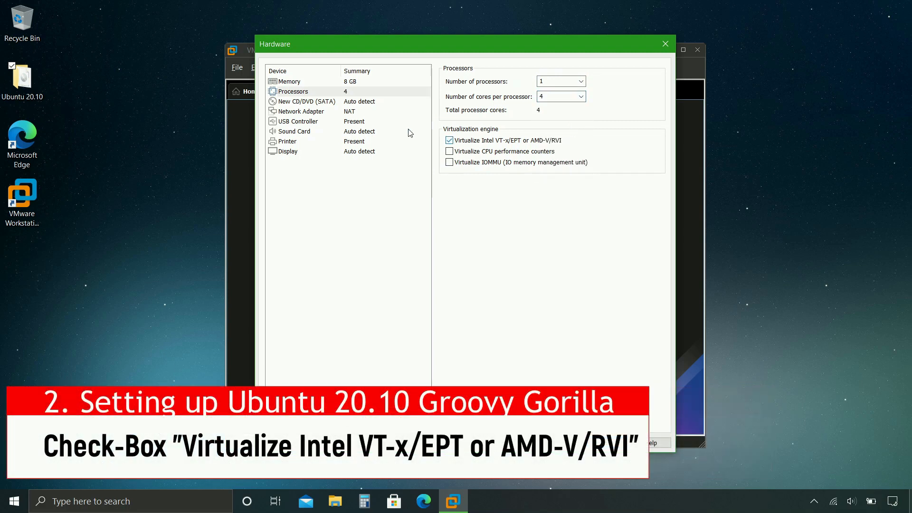
# Step: Set the virtual CD/DVD drive to use the groovy-desktop-amd64 ISO image from the Ubuntu 20.10 desktop folder
pyautogui.click(359, 103)
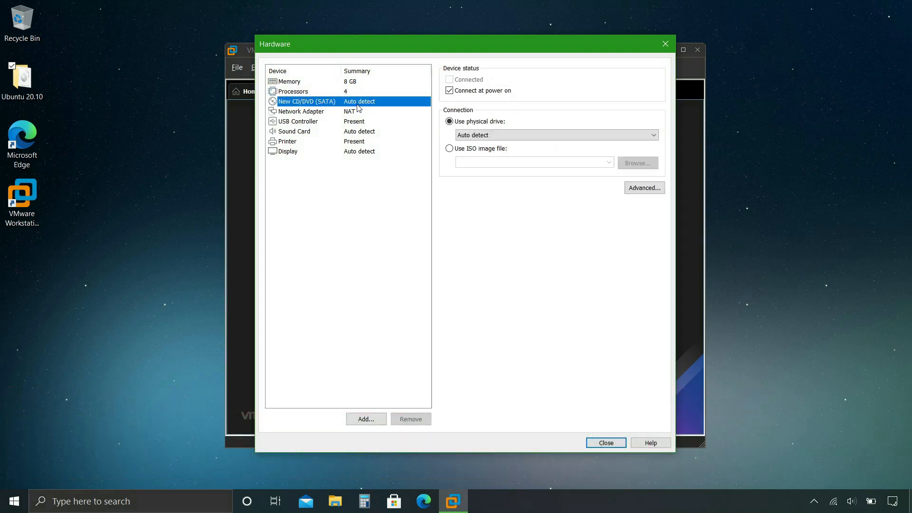
pyautogui.click(449, 148)
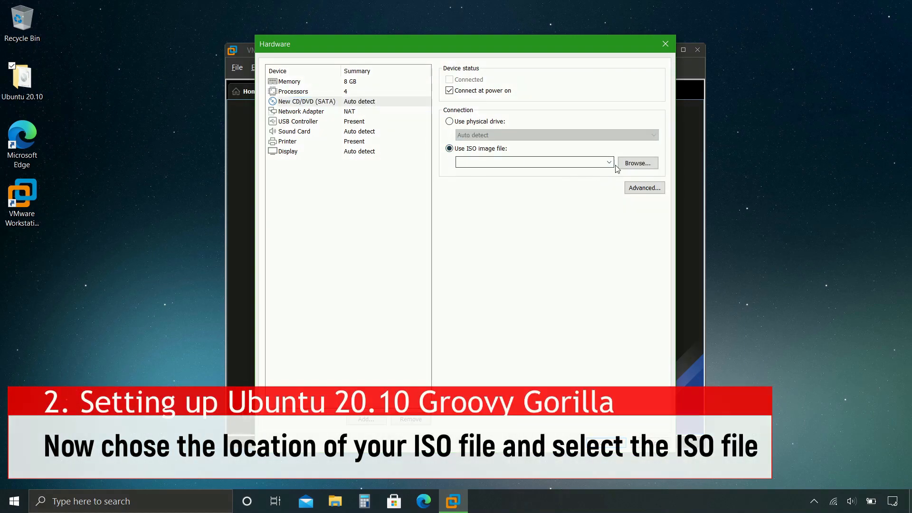
pyautogui.click(637, 163)
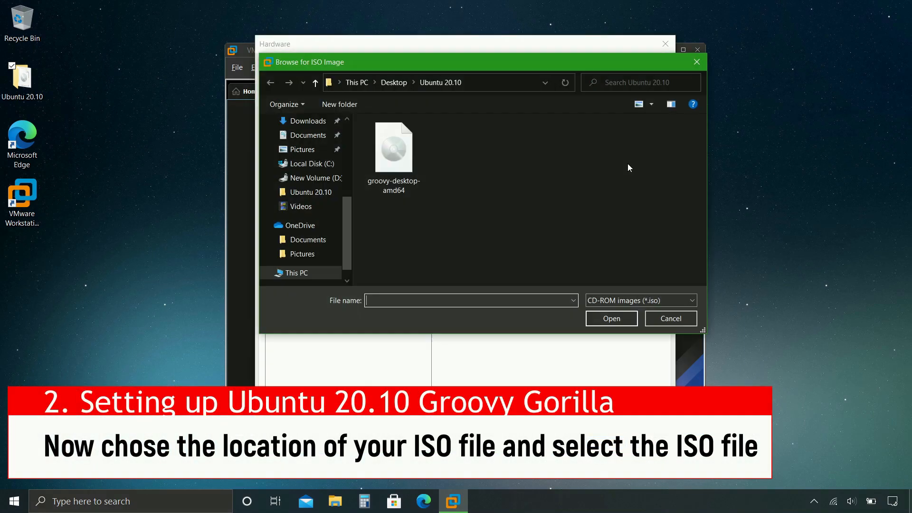
pyautogui.click(397, 149)
pyautogui.click(612, 315)
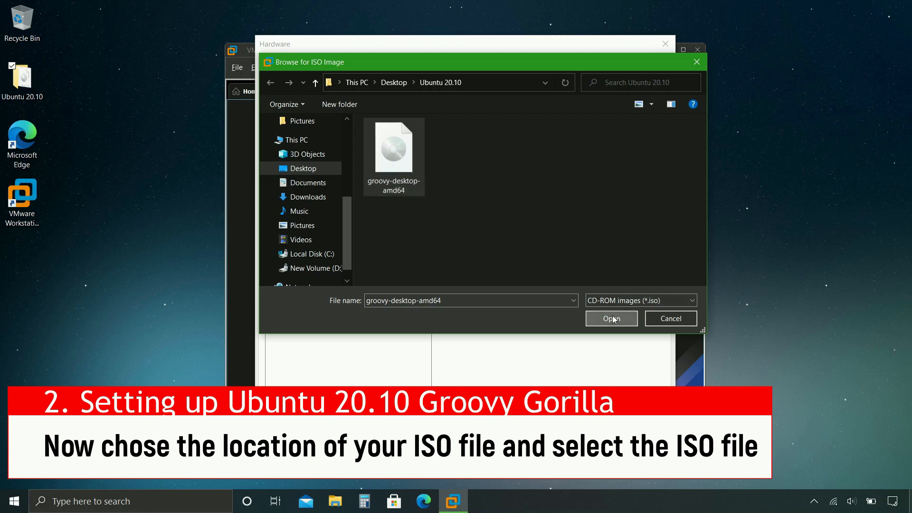
# Step: Configure the USB controller to show all USB input devices, choose its USB compatibility, and close the hardware settings
pyautogui.click(341, 123)
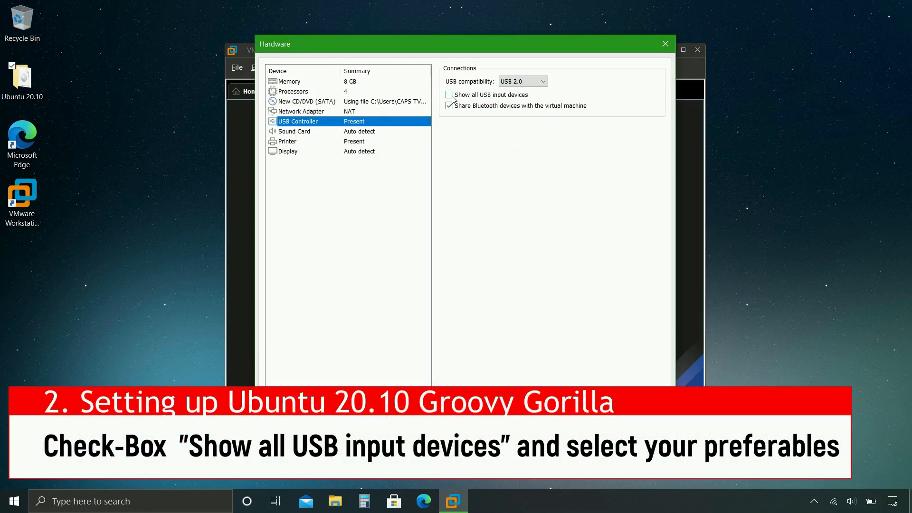
pyautogui.click(450, 95)
pyautogui.click(542, 84)
pyautogui.click(525, 101)
pyautogui.click(613, 443)
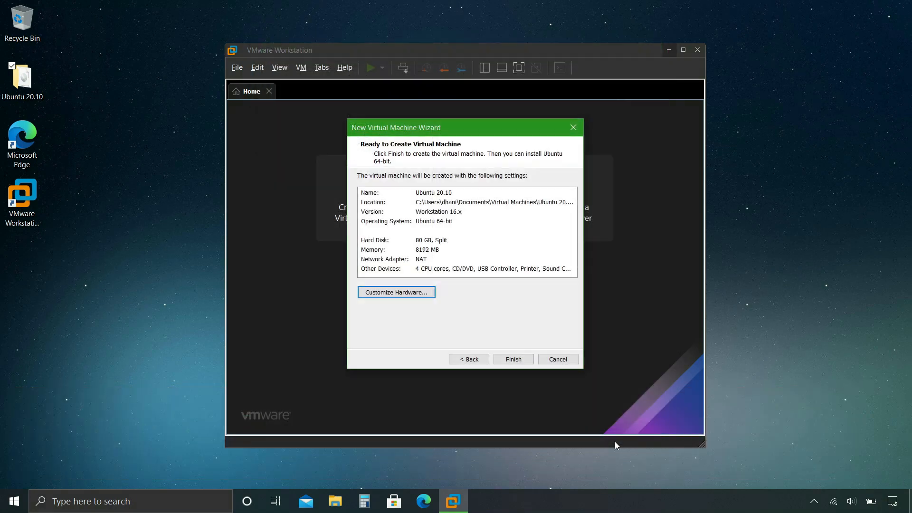
# Step: Finish creating the Ubuntu 20.10 virtual machine and power it on, dismissing the device notice
pyautogui.click(525, 359)
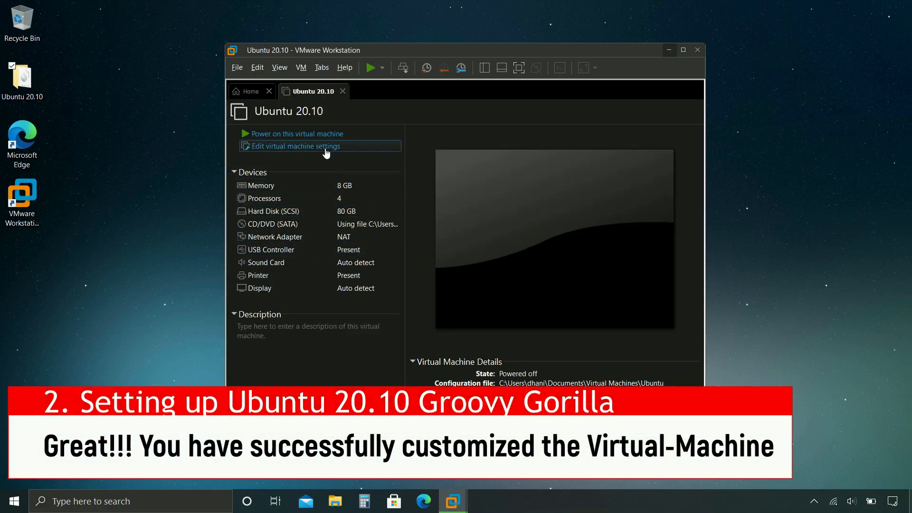
pyautogui.click(320, 135)
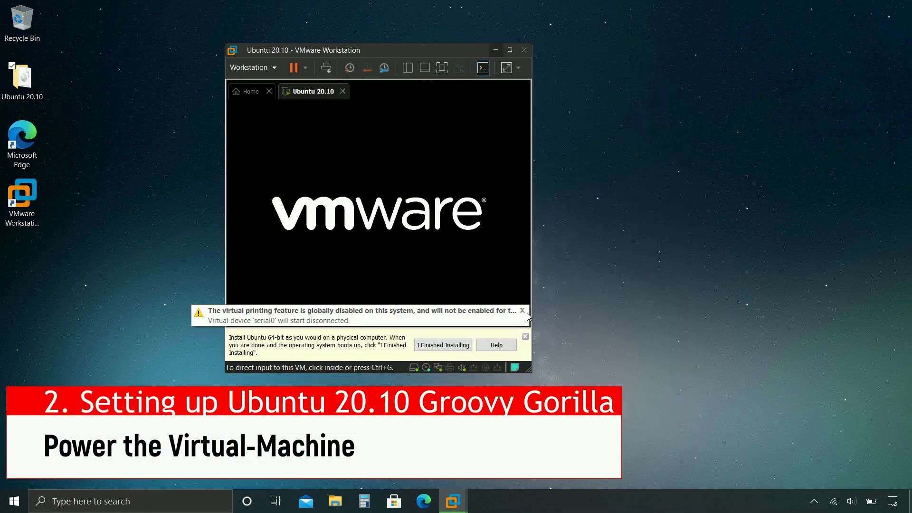
pyautogui.click(522, 310)
# Step: Boot the Ubuntu entry in the GRUB menu and start the Install Ubuntu option in English
pyautogui.click(407, 169)
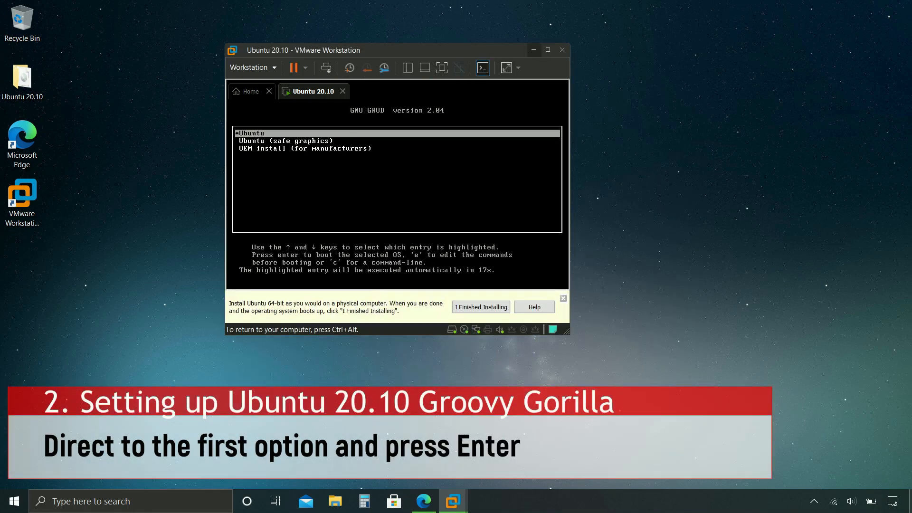
pyautogui.press('Return')
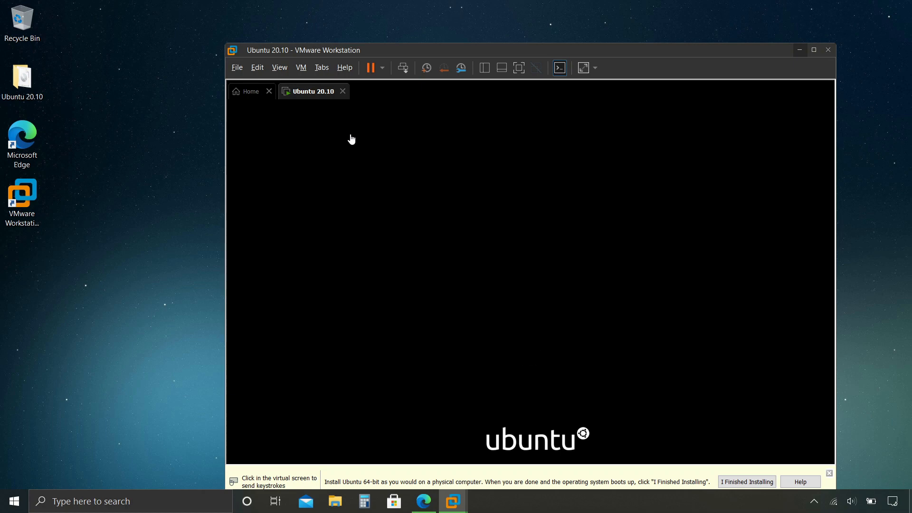
pyautogui.click(352, 139)
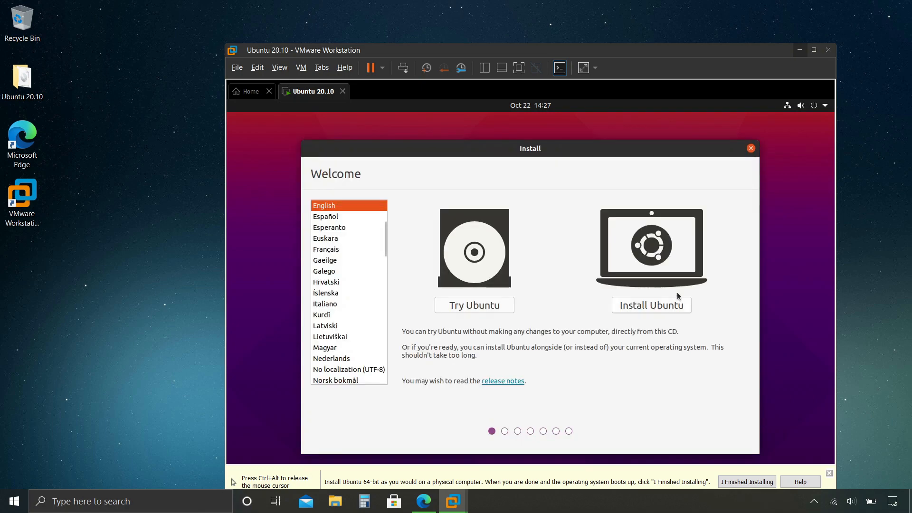
pyautogui.click(659, 305)
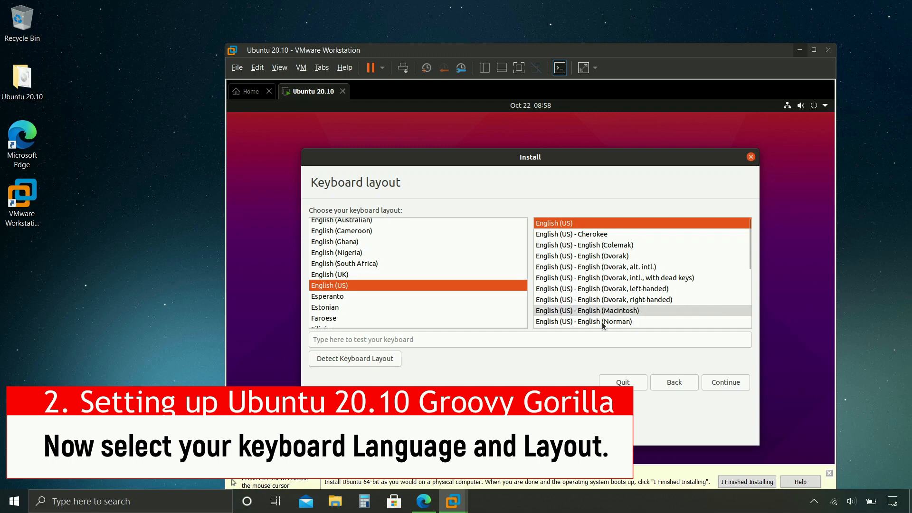
# Step: Accept the English (US) keyboard layout and choose a normal installation with updates and third-party graphics, Wi-Fi and media software
pyautogui.click(730, 389)
pyautogui.click(316, 317)
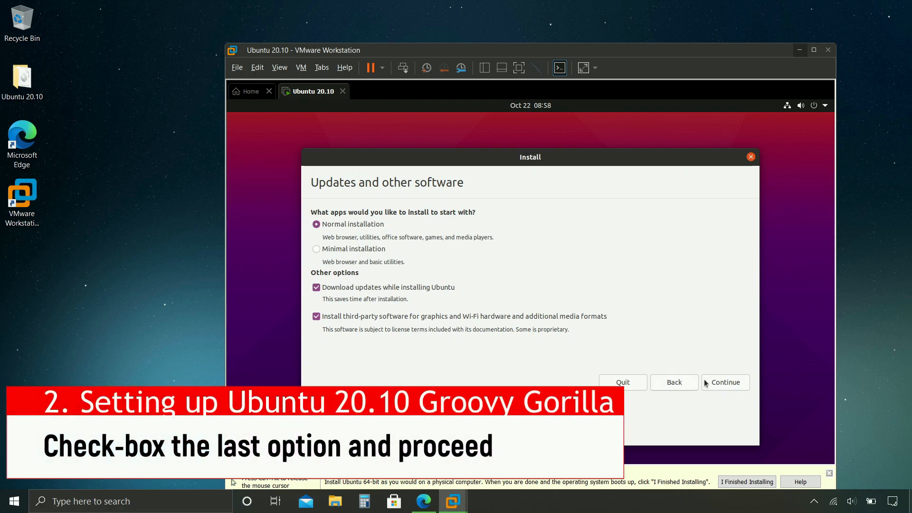
pyautogui.click(727, 383)
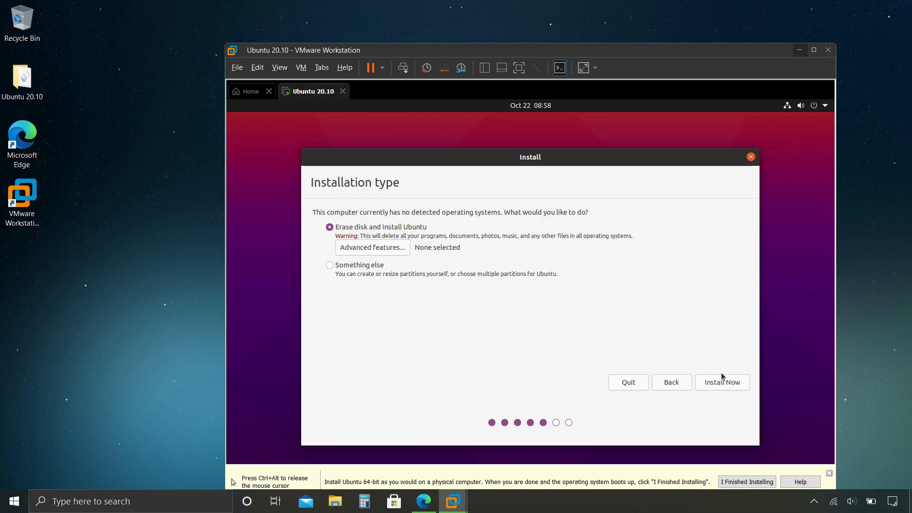
# Step: Start the installation with the erase-disk option, confirming the disk changes, and accept Kolkata as the location
pyautogui.click(722, 383)
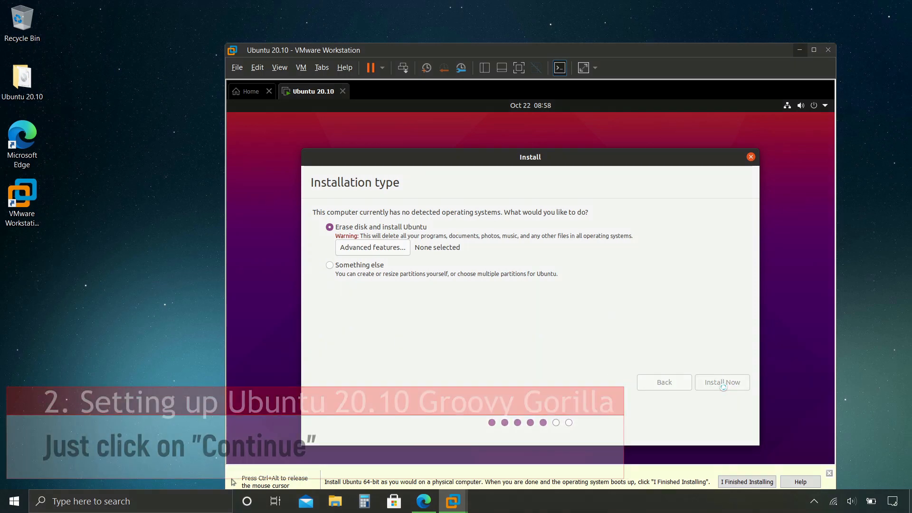
pyautogui.click(670, 347)
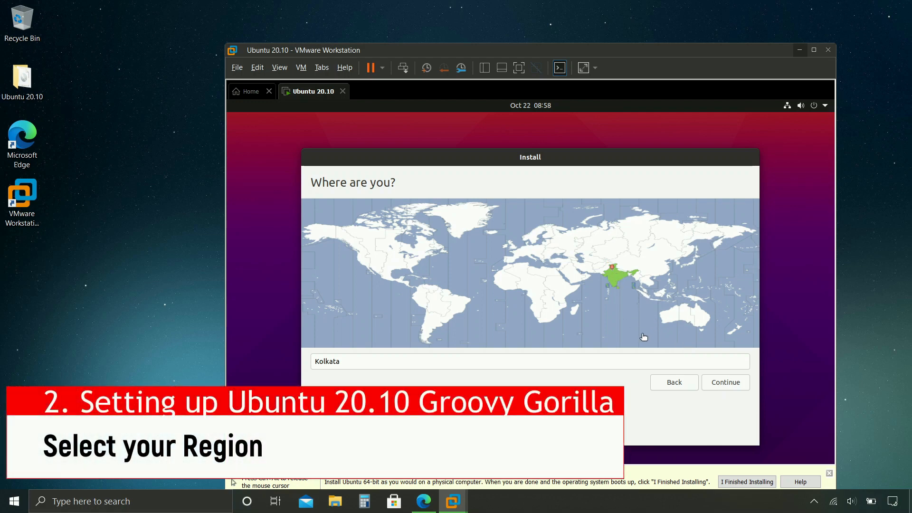
pyautogui.click(708, 383)
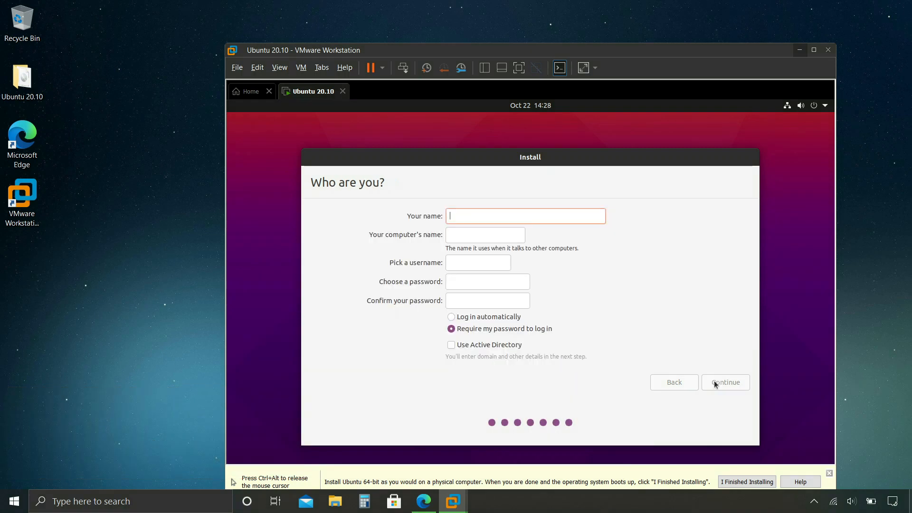
# Step: Fill in the account details with the name CAPS TV and username capstv, and enter and confirm the account password
pyautogui.write('CAPS TV')
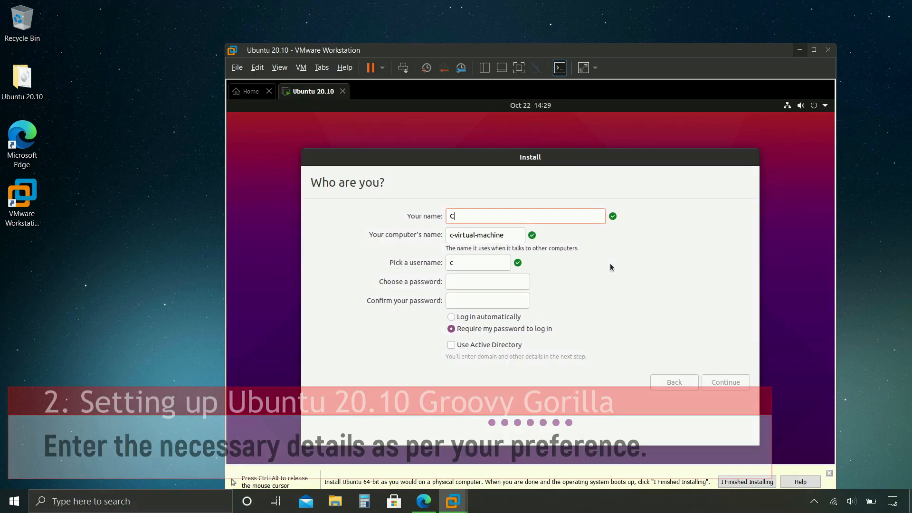
pyautogui.click(479, 262)
pyautogui.write('tv')
pyautogui.click(491, 285)
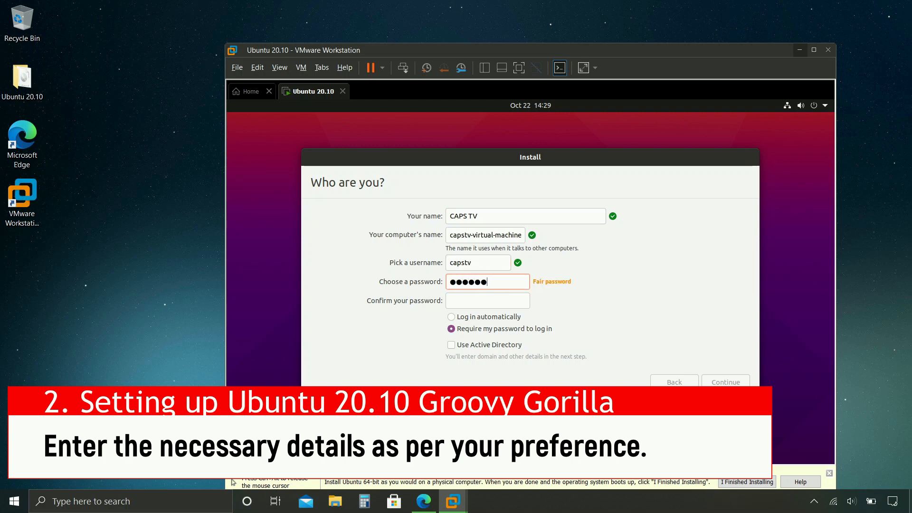
pyautogui.click(491, 301)
pyautogui.write('●●●●●●')
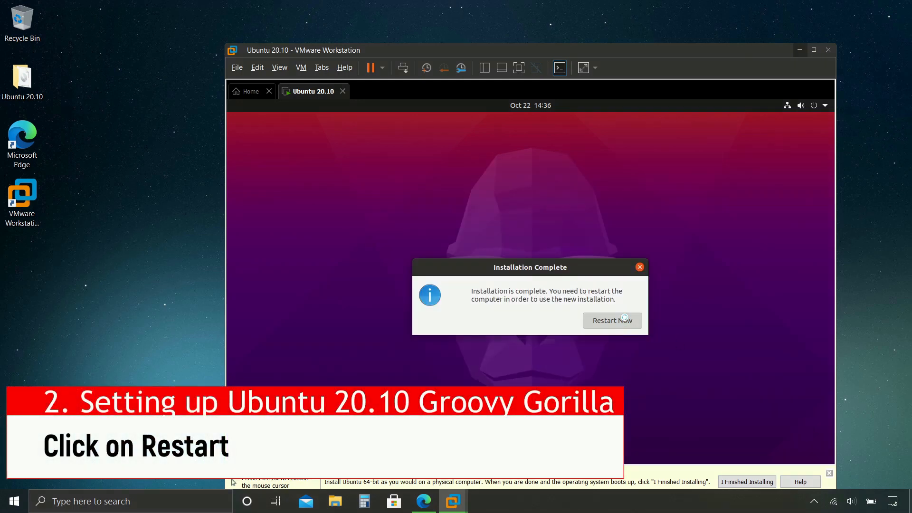
# Step: Restart the virtual machine after installation, continue past the installation-medium prompt, and dismiss the VMware installation hint
pyautogui.click(624, 321)
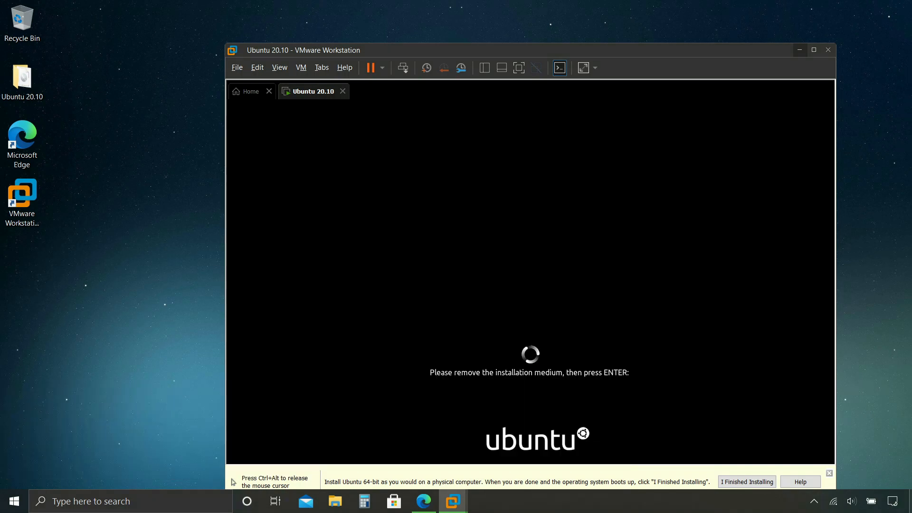
pyautogui.press('Return')
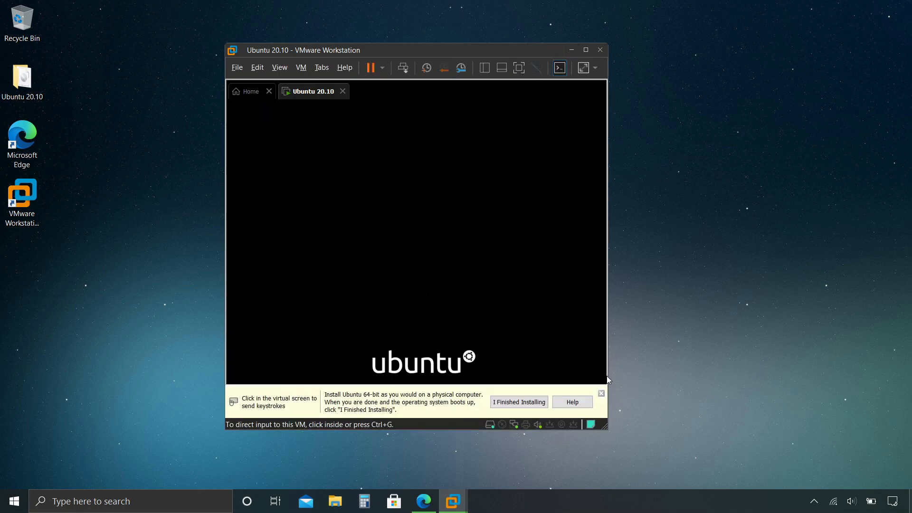
pyautogui.click(602, 394)
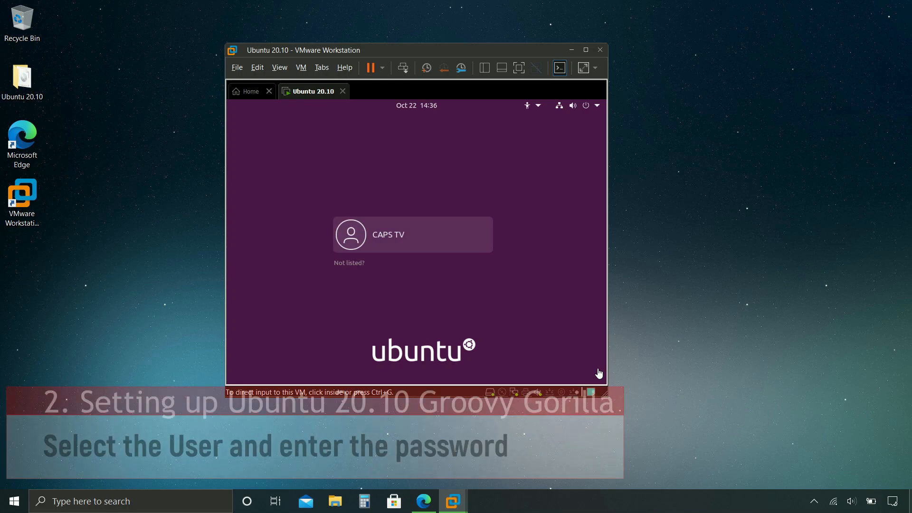
# Step: Log in to the CAPS TV account with its password and complete the welcome screens, skipping online accounts and allowing system info reporting
pyautogui.click(437, 242)
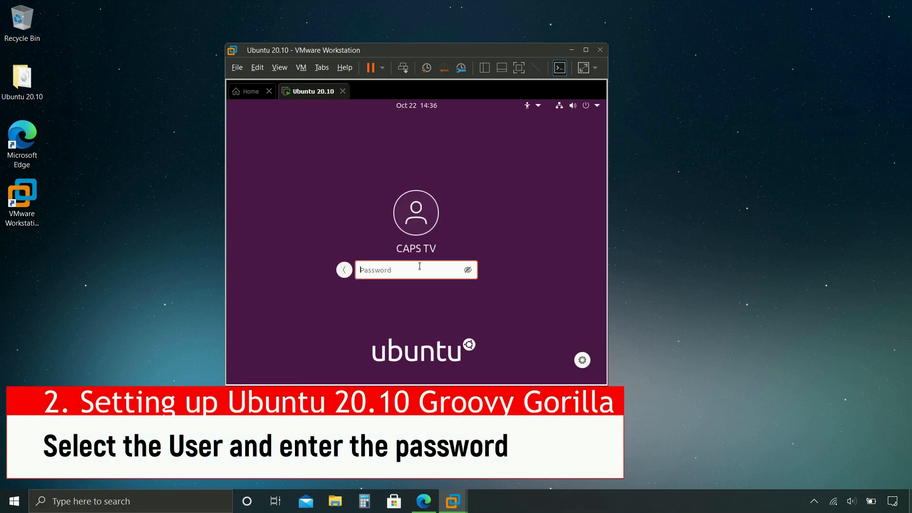
pyautogui.press('Return')
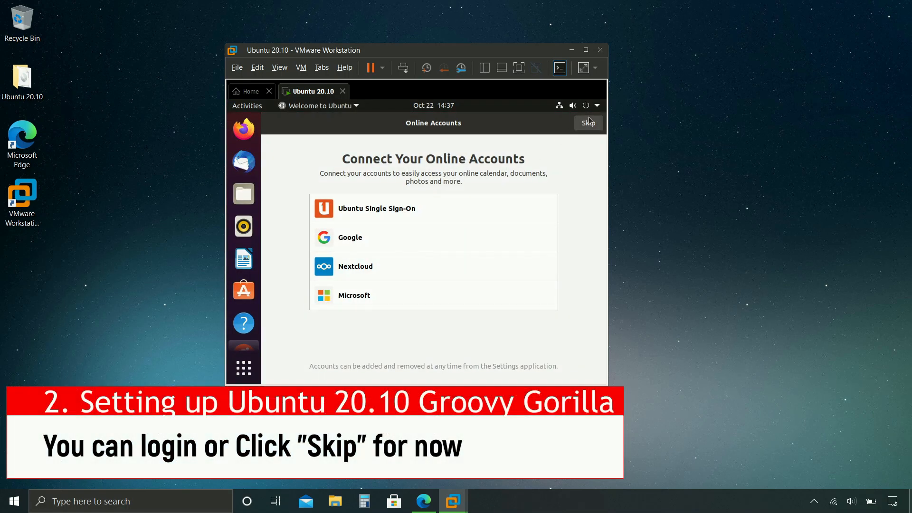
pyautogui.click(589, 122)
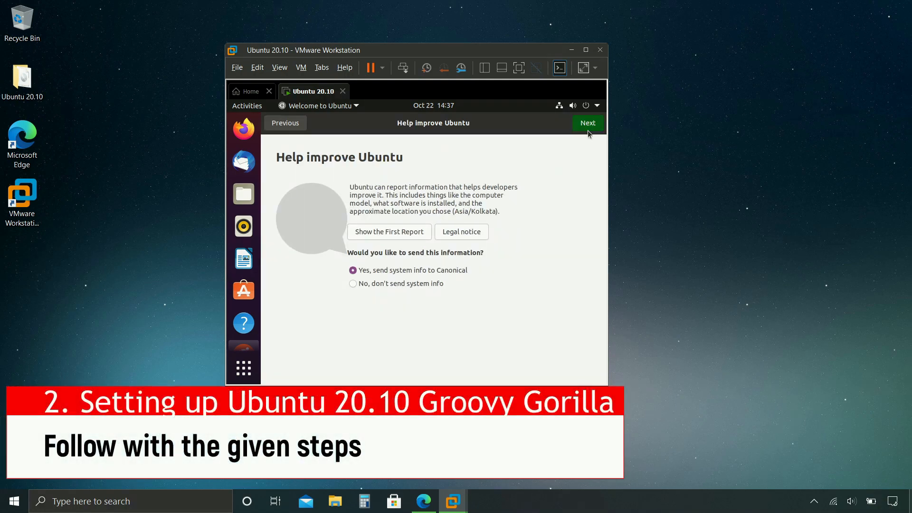
pyautogui.click(589, 128)
pyautogui.click(589, 128)
pyautogui.click(588, 124)
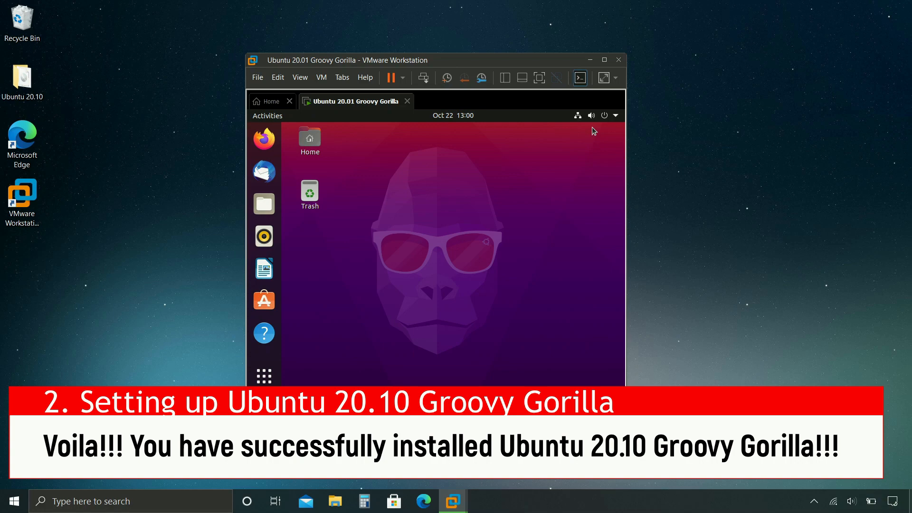
# Step: Show the virtual machine in full screen and examine the system details on the About page of the Ubuntu settings
pyautogui.click(536, 80)
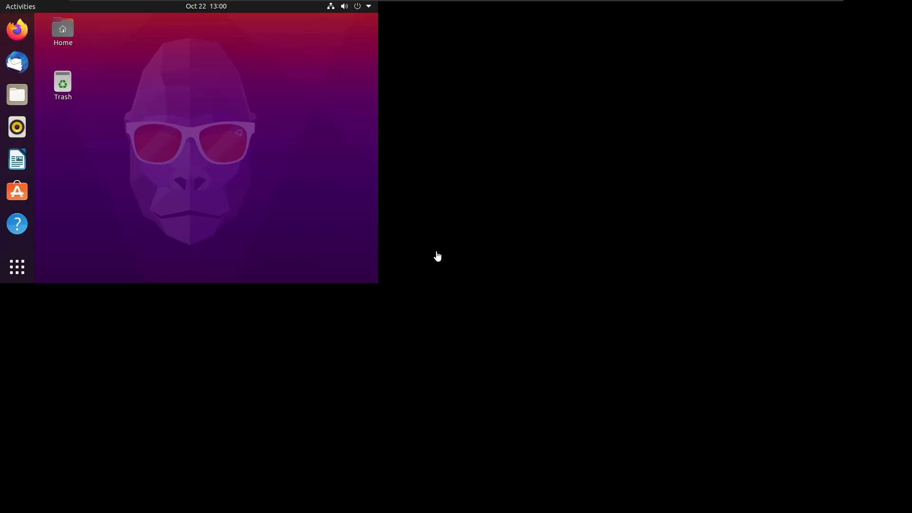
pyautogui.rightClick(281, 248)
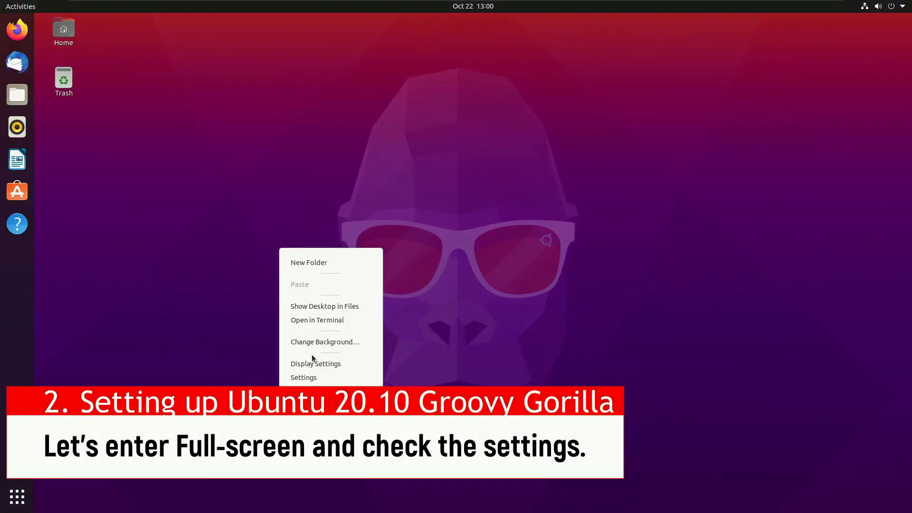
pyautogui.click(319, 380)
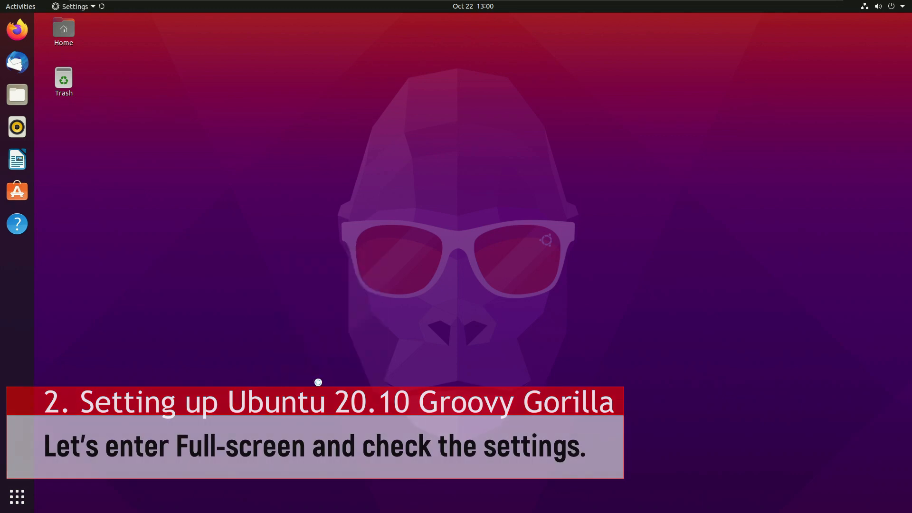
pyautogui.scroll(-5, 312, 404)
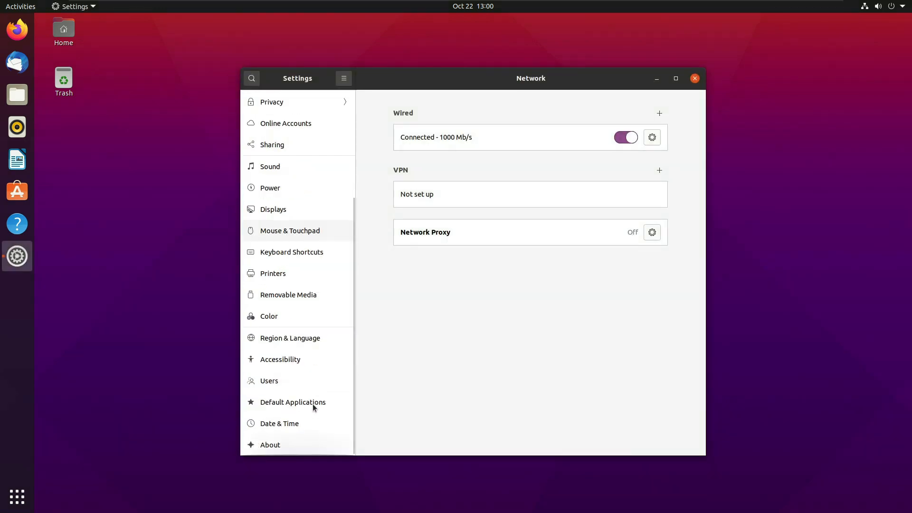
pyautogui.click(309, 441)
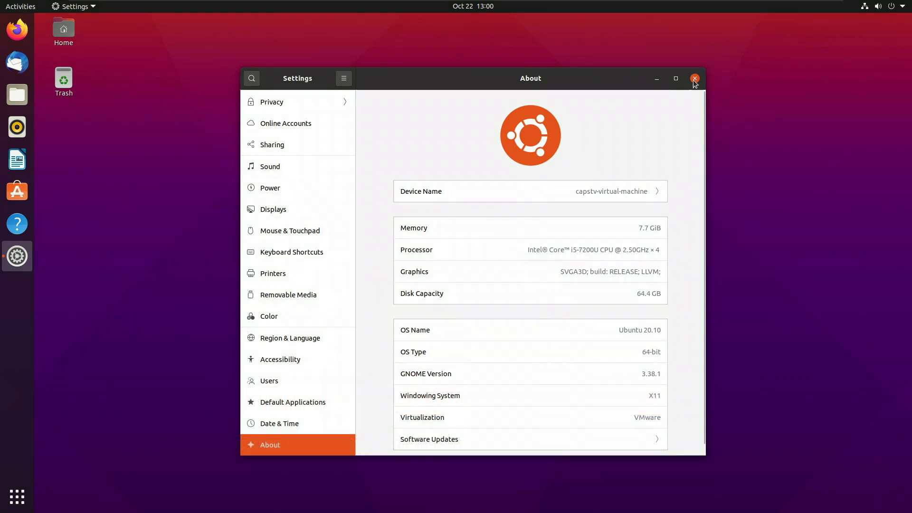
pyautogui.click(694, 79)
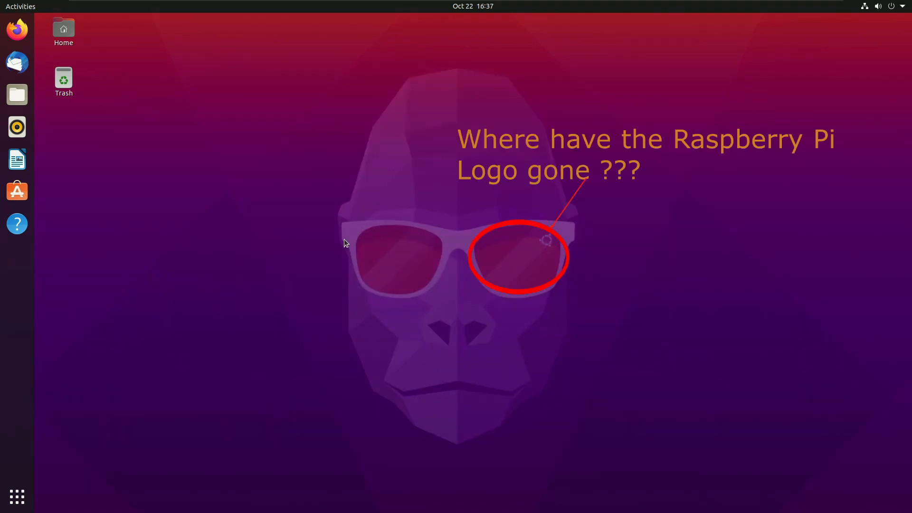